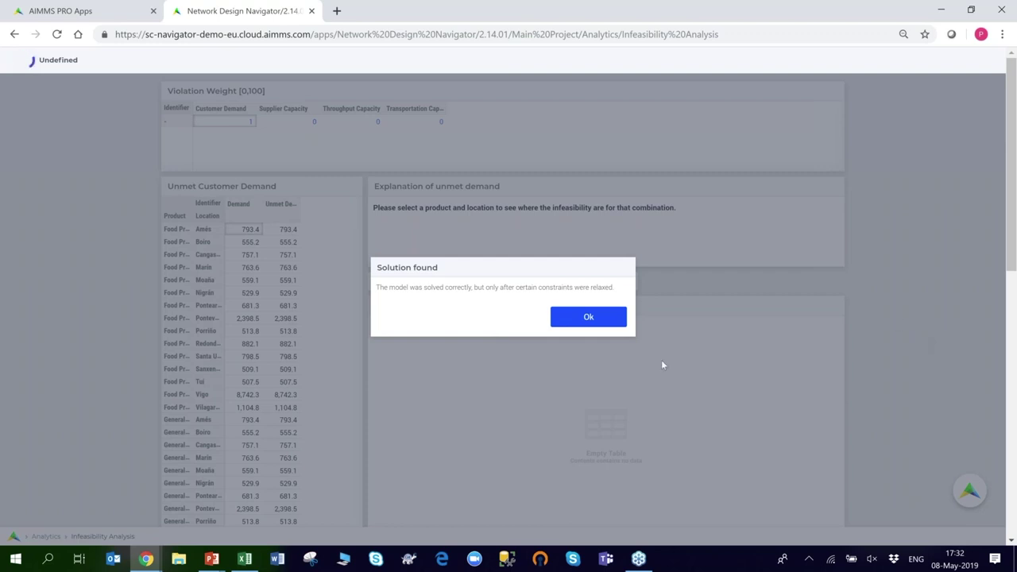
# - Widen the Location column of the Unmet Customer Demand table and export the table to a CSV file opened in Excel
pyautogui.click(586, 318)
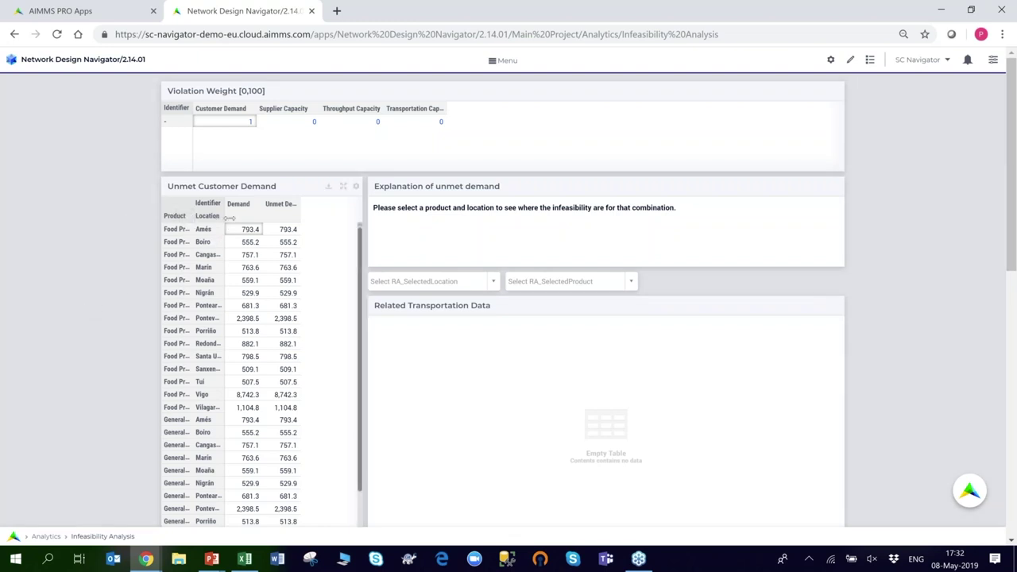
pyautogui.moveTo(256, 221); pyautogui.dragTo(342, 210)
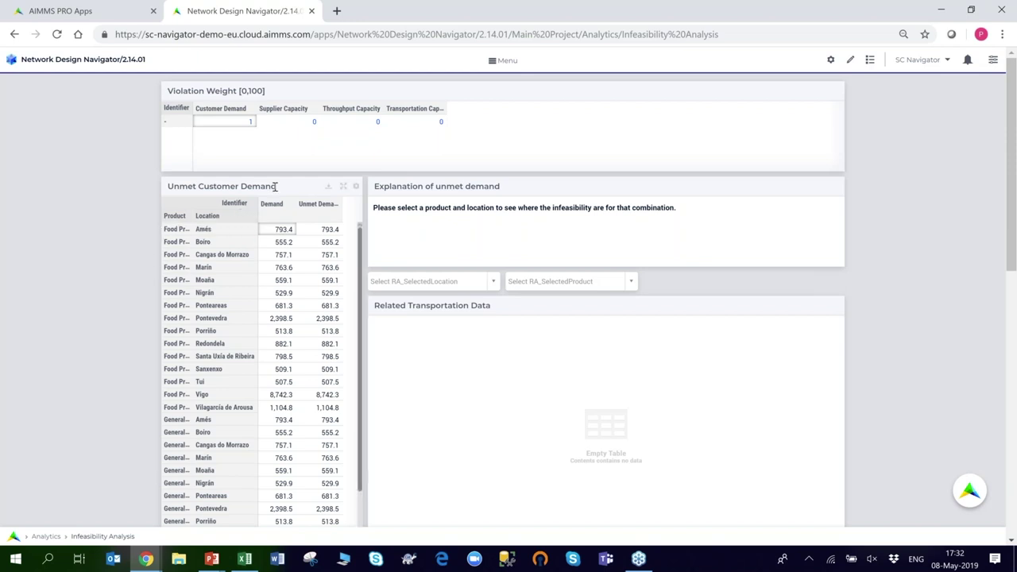
pyautogui.click(329, 188)
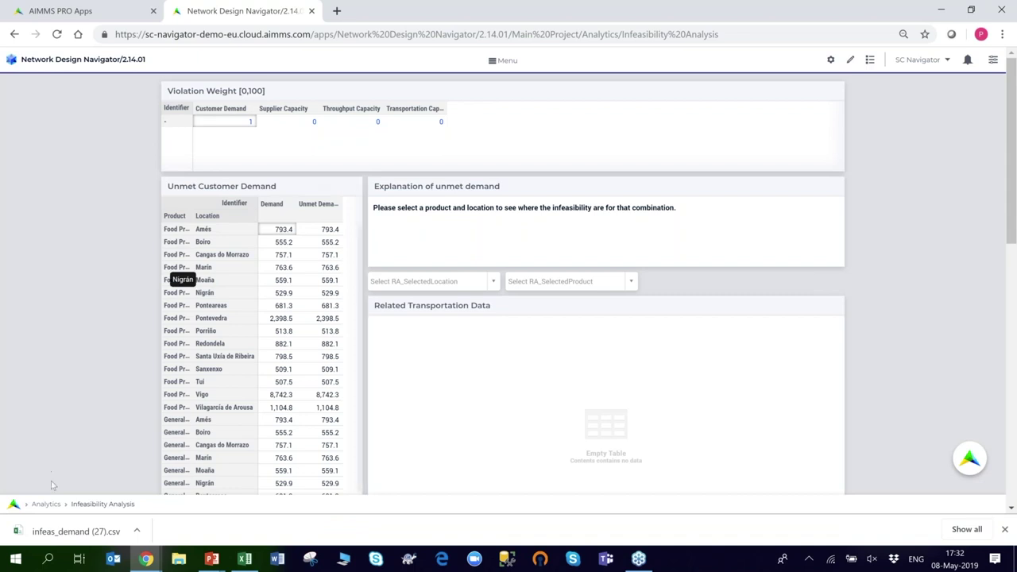
pyautogui.click(89, 529)
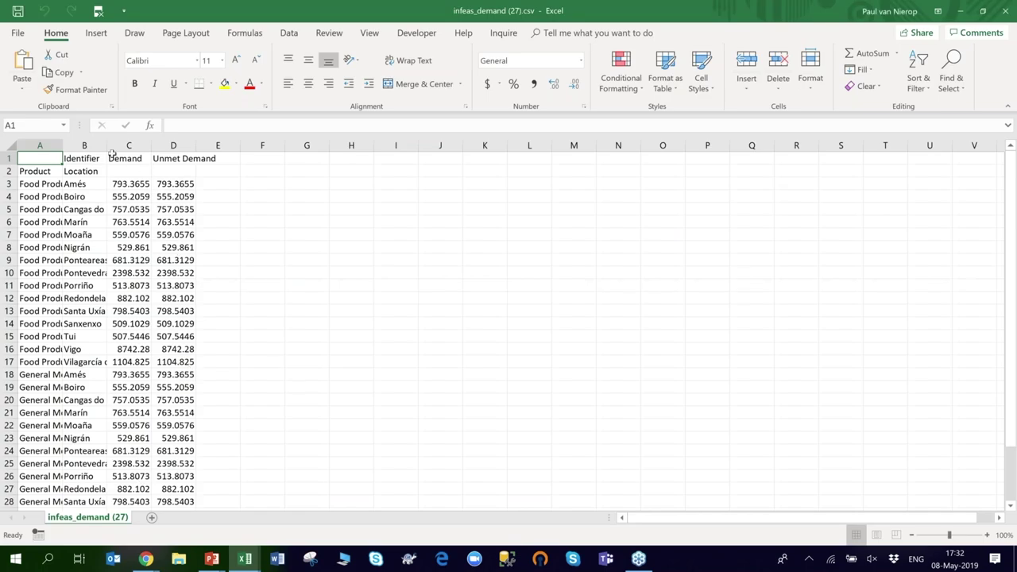
# - Review the unmet-demand locations in the widened column B of the exported CSV and close the file without saving
pyautogui.moveTo(106, 147); pyautogui.dragTo(200, 148)
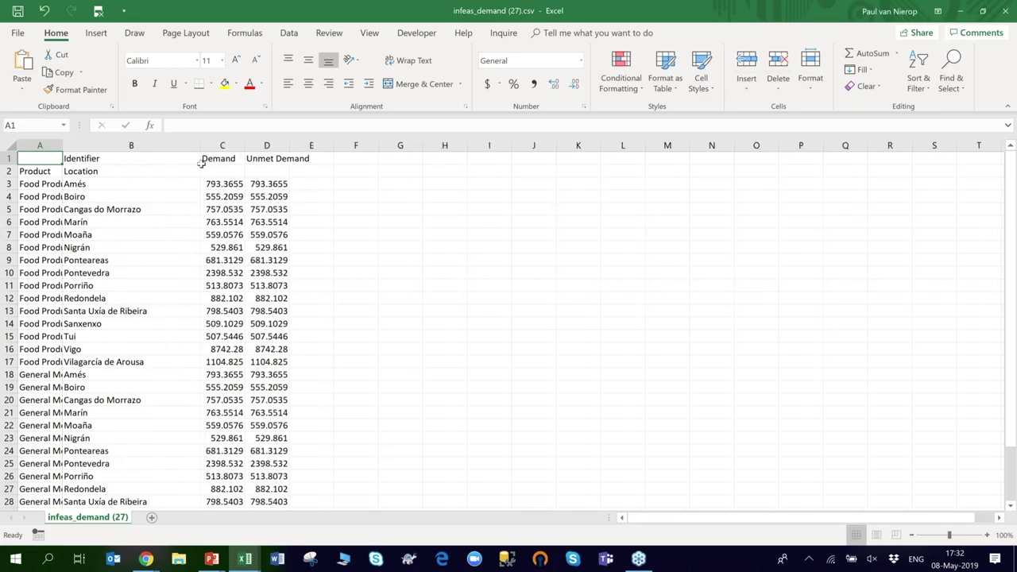
pyautogui.scroll(-3, 135, 229)
pyautogui.scroll(-2, 131, 238)
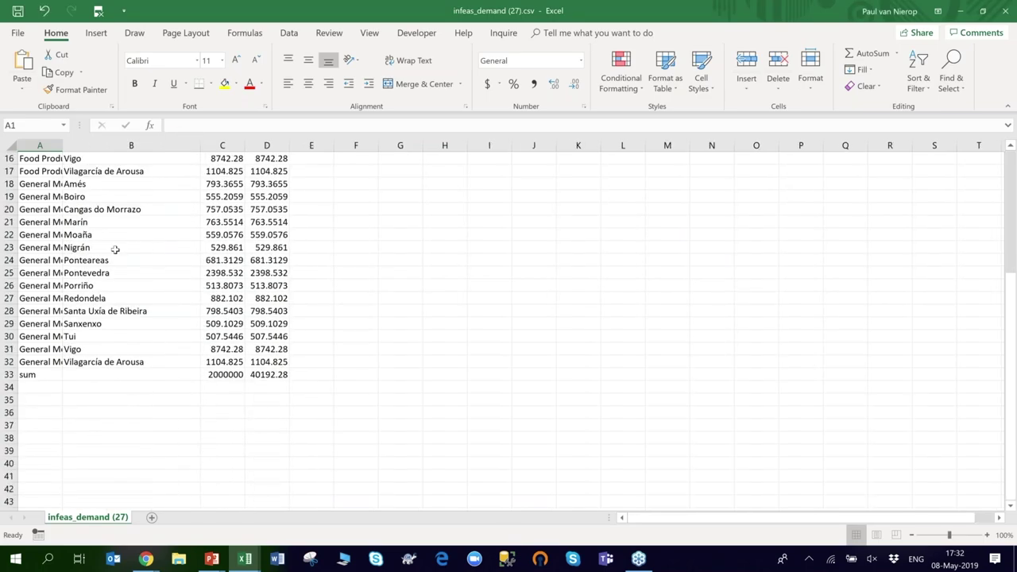
pyautogui.scroll(5, 114, 224)
pyautogui.moveTo(112, 188); pyautogui.dragTo(113, 486)
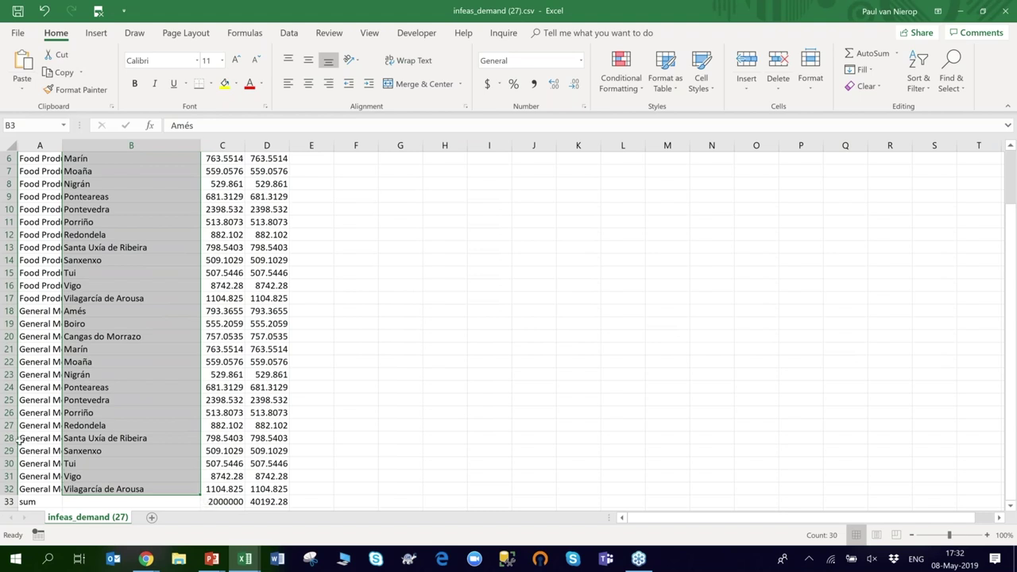
pyautogui.click(382, 374)
pyautogui.scroll(2, 381, 378)
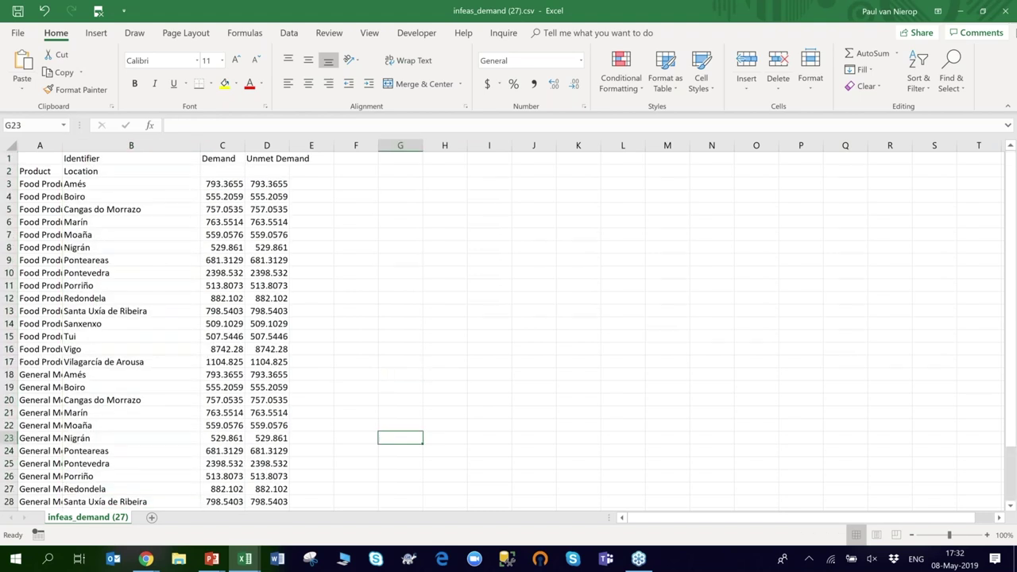
pyautogui.click(1005, 11)
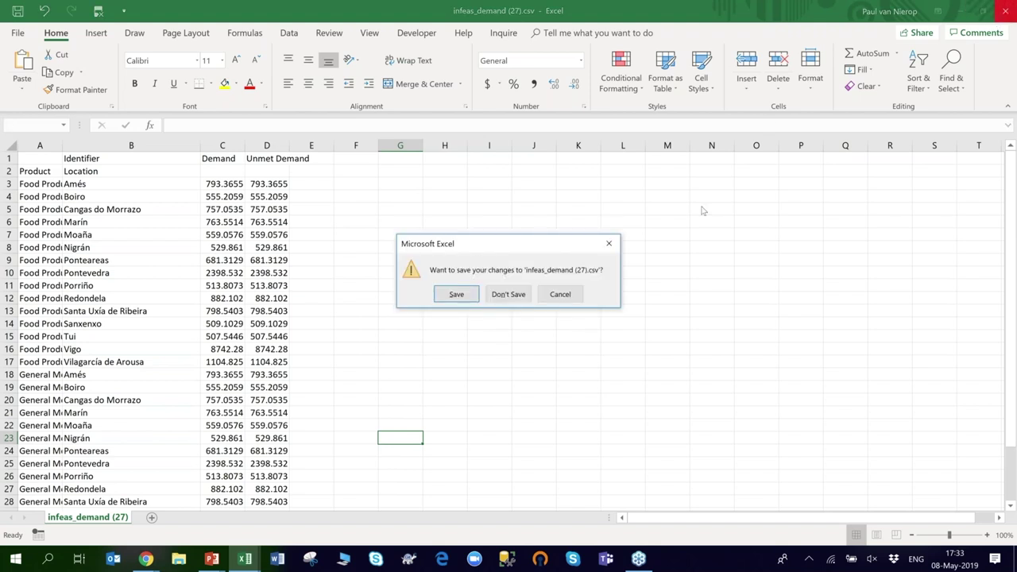
pyautogui.click(504, 296)
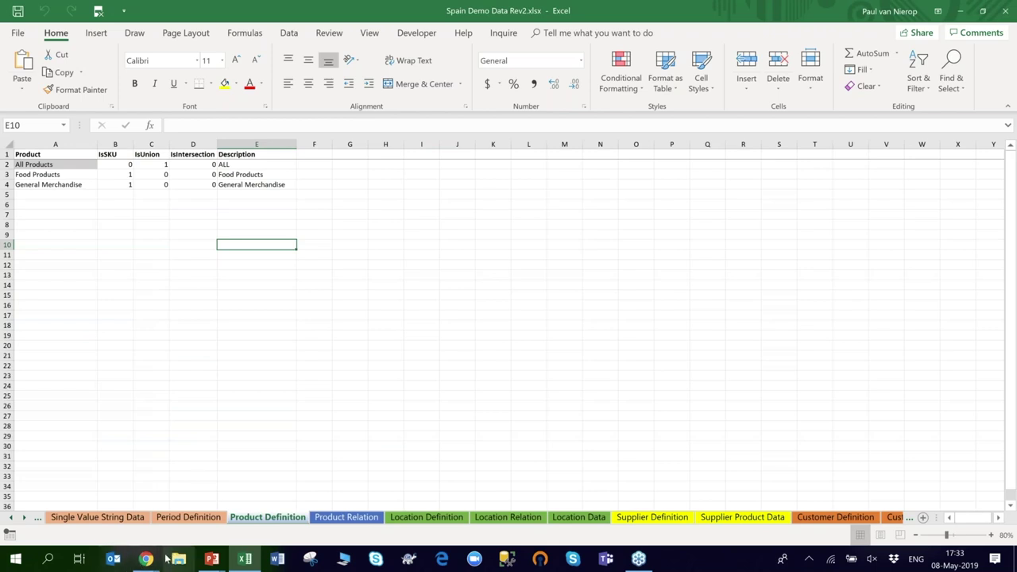
# - Switch to the Center of Gravity Navigator browser window and maximize it
pyautogui.hotkey('alt', 'Tab')
pyautogui.hotkey('alt', 'Tab')
pyautogui.hotkey('alt', 'Tab')
pyautogui.hotkey('alt', 'Tab')
pyautogui.hotkey('alt', 'Tab')
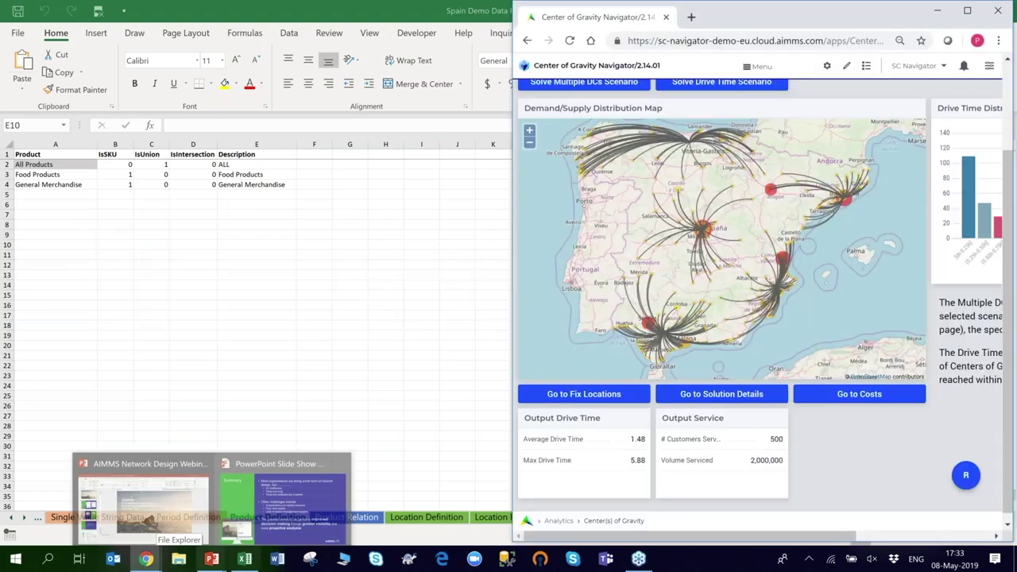
pyautogui.click(968, 12)
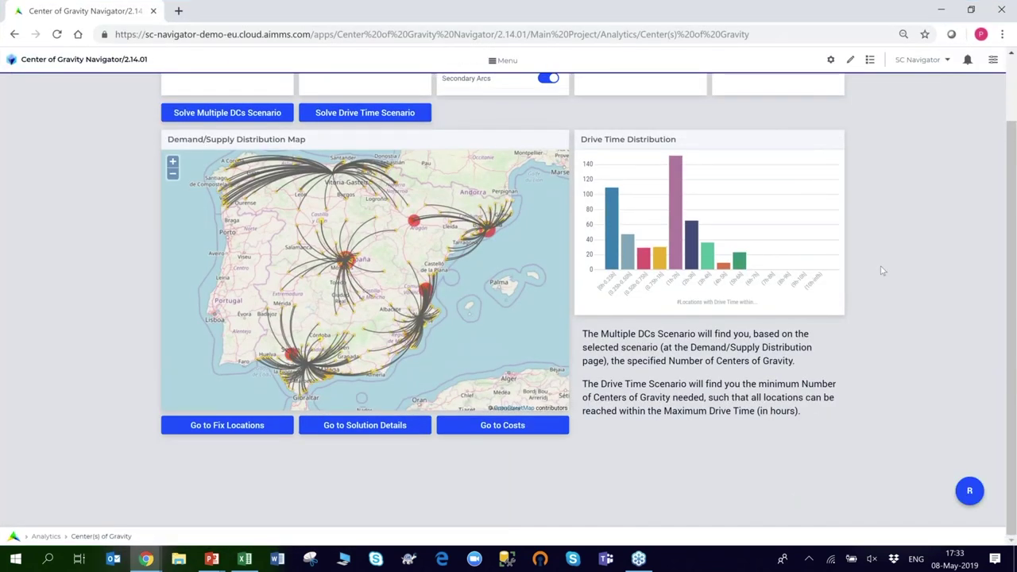
# - Set the Number of Centers of Gravity to 9 and solve the Multiple DCs Scenario
pyautogui.scroll(1, 881, 271)
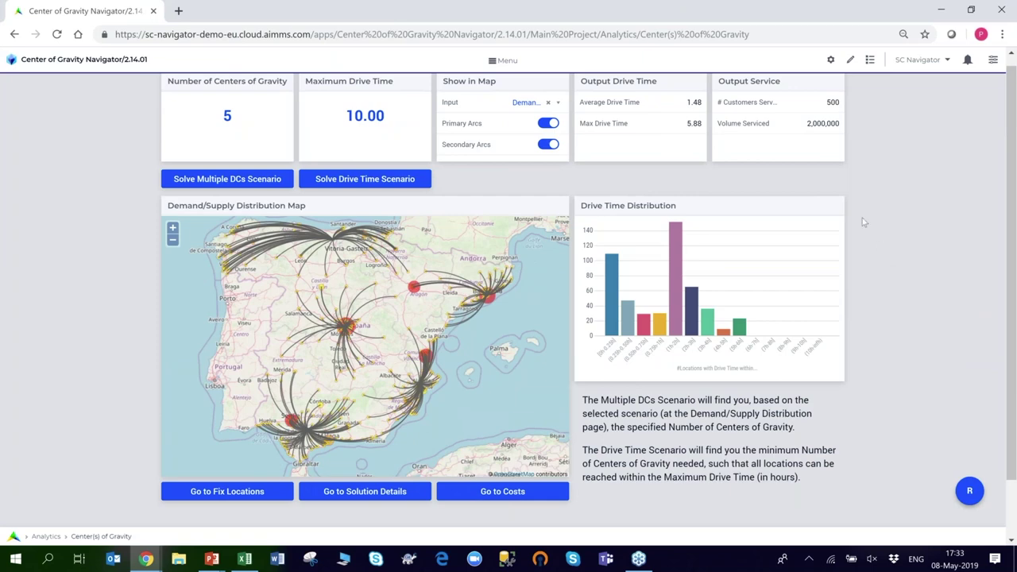
pyautogui.click(250, 114)
pyautogui.write('9')
pyautogui.click(228, 179)
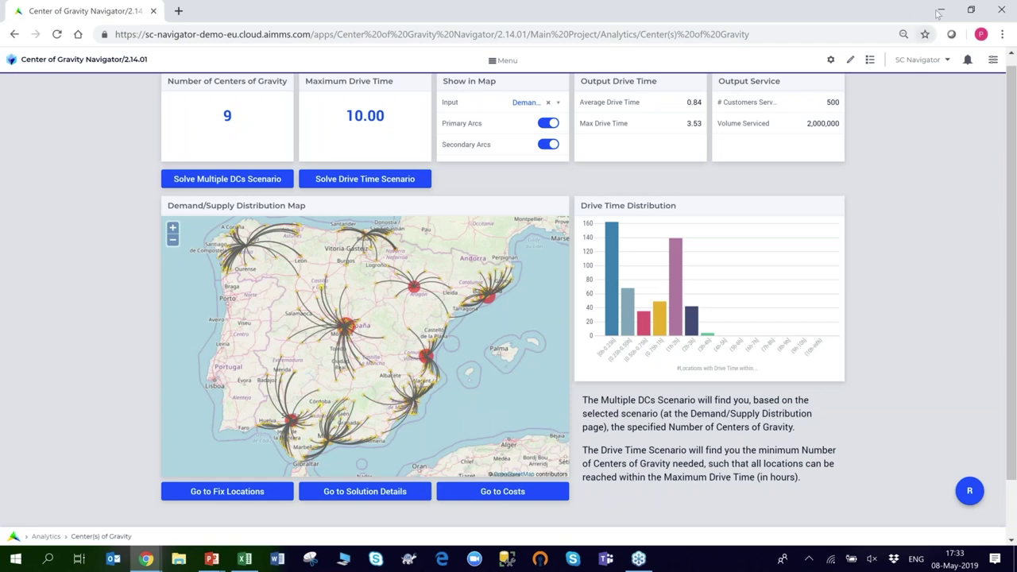
# - Switch to the Network Design Navigator window and open the Flows analytics page to view the Spain Demo Base network flow map
pyautogui.click(971, 10)
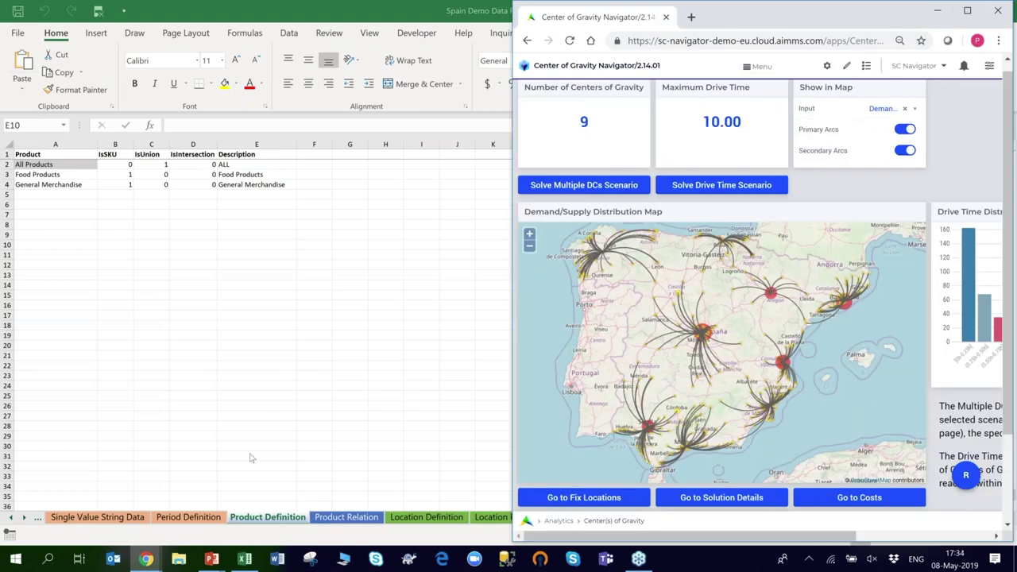
pyautogui.click(147, 559)
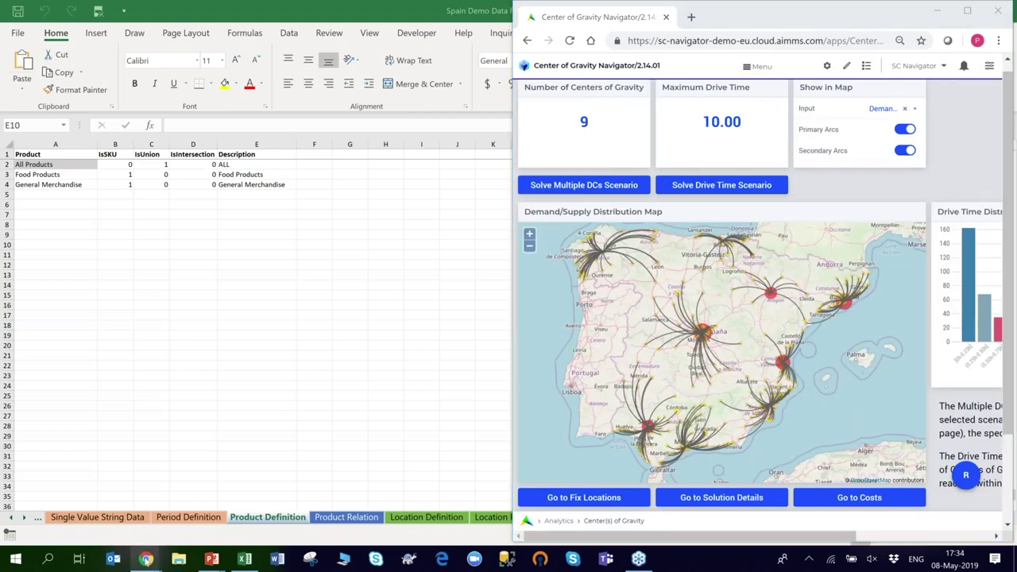
pyautogui.click(84, 531)
pyautogui.click(502, 65)
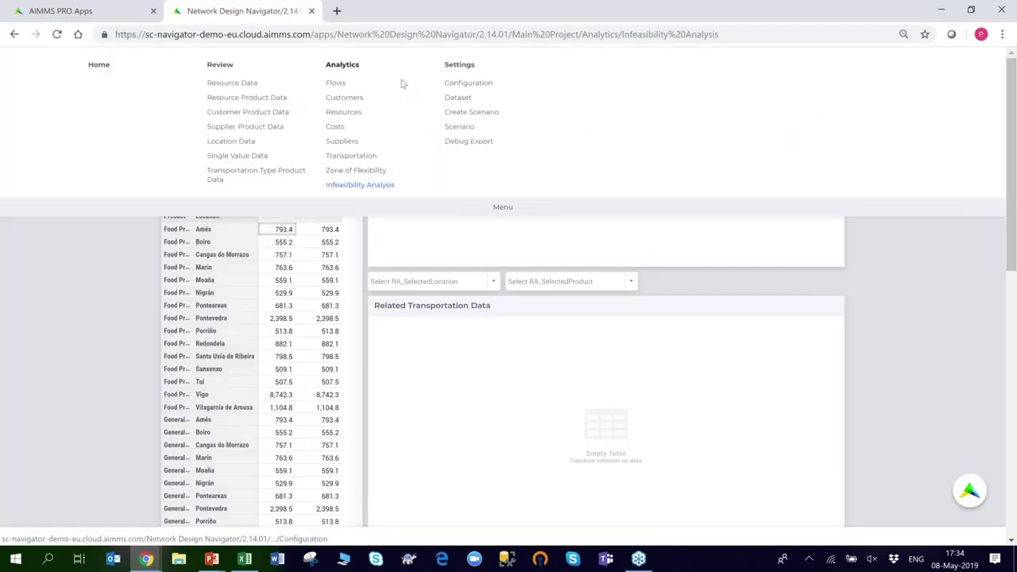
pyautogui.click(338, 84)
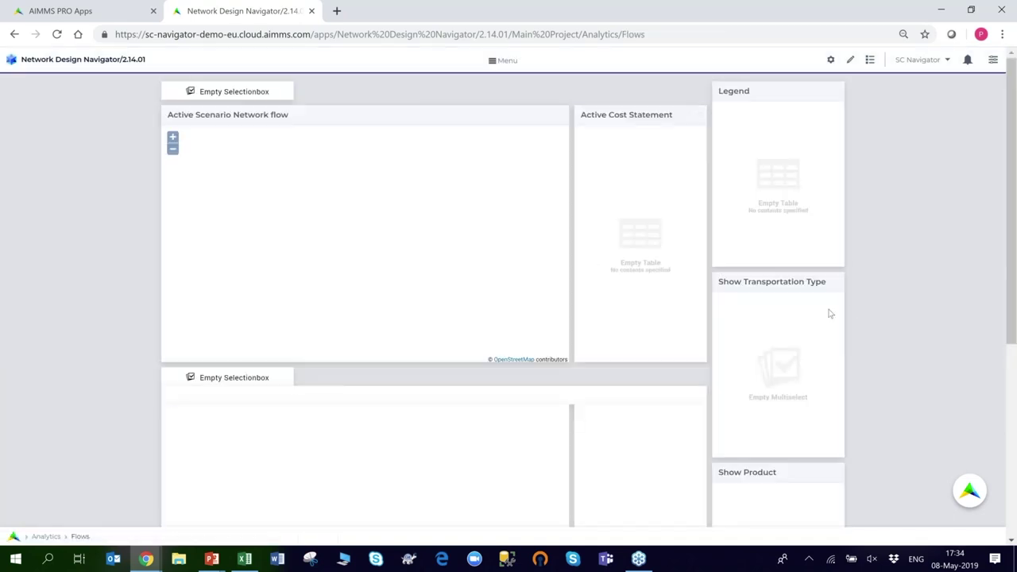
pyautogui.scroll(-3, 904, 299)
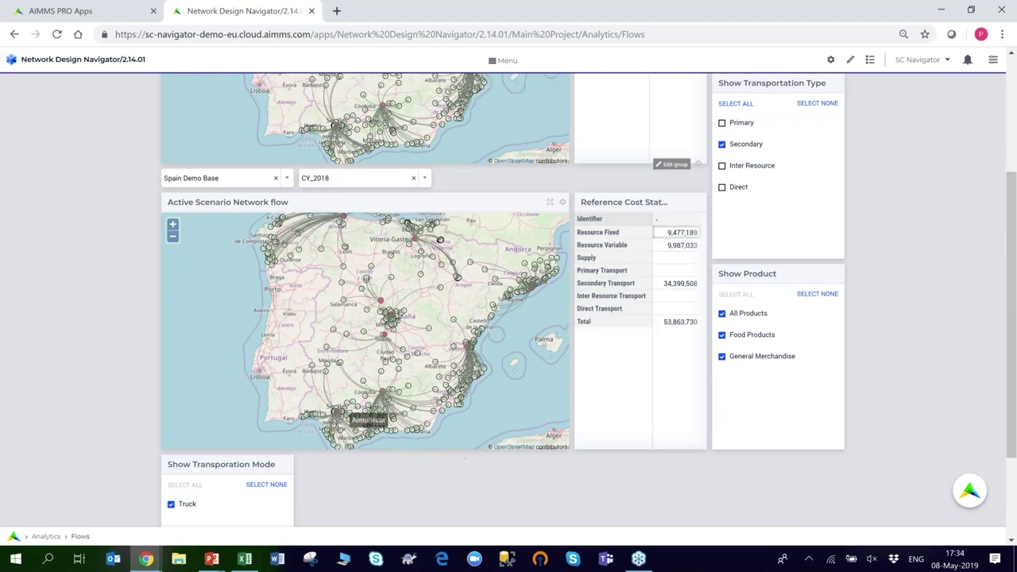
# - Bring the Center of Gravity Navigator window beside the flow map and open its Fix Locations page at the Resource Locations table
pyautogui.moveTo(146, 559)
pyautogui.click(223, 525)
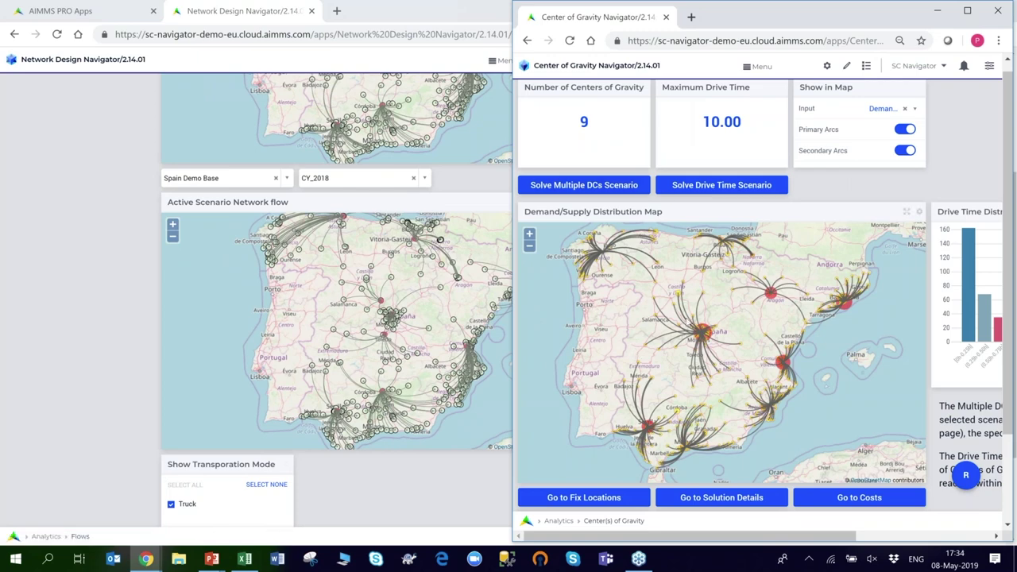
pyautogui.moveTo(703, 339)
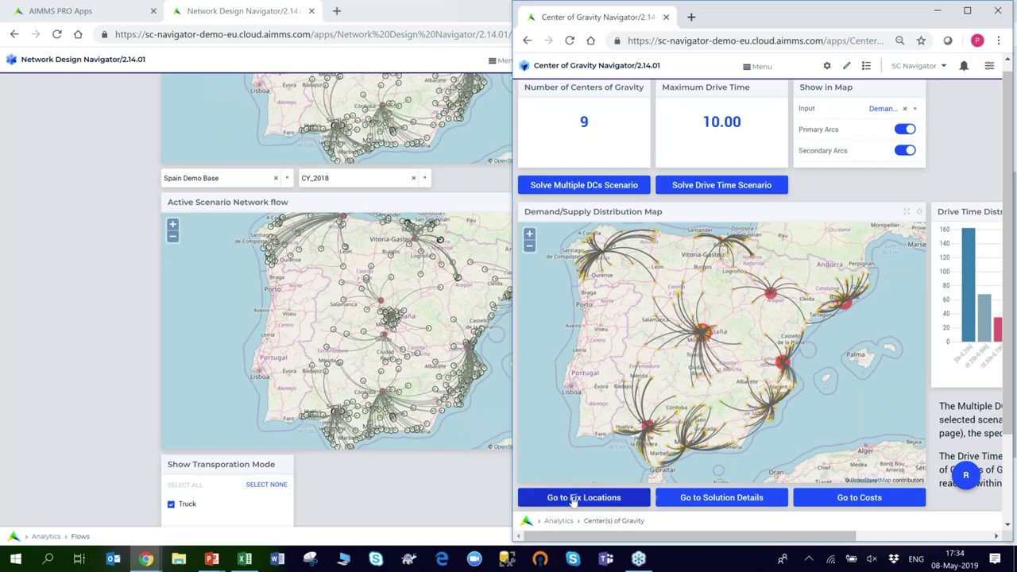
pyautogui.click(618, 497)
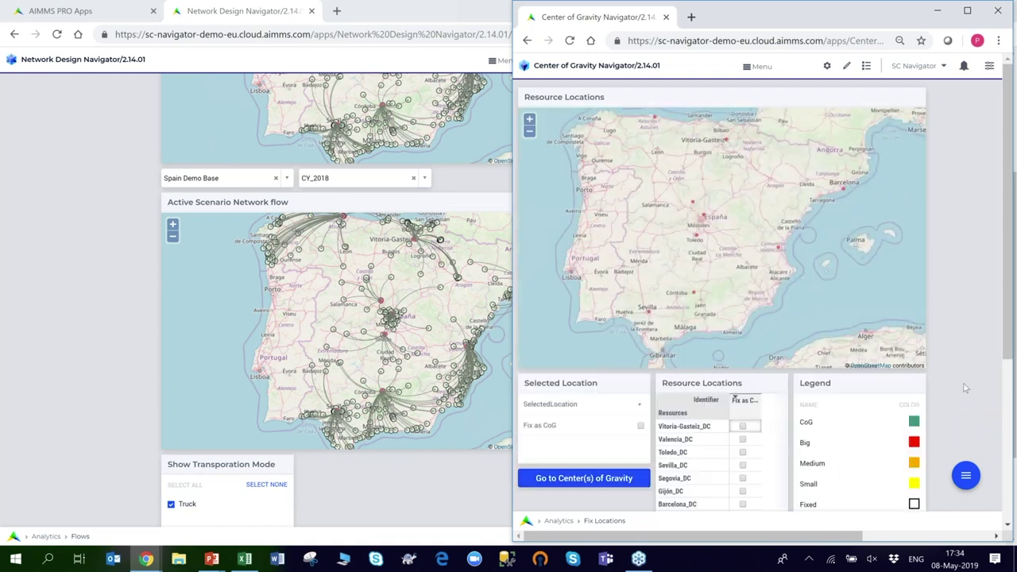
pyautogui.scroll(-1, 962, 388)
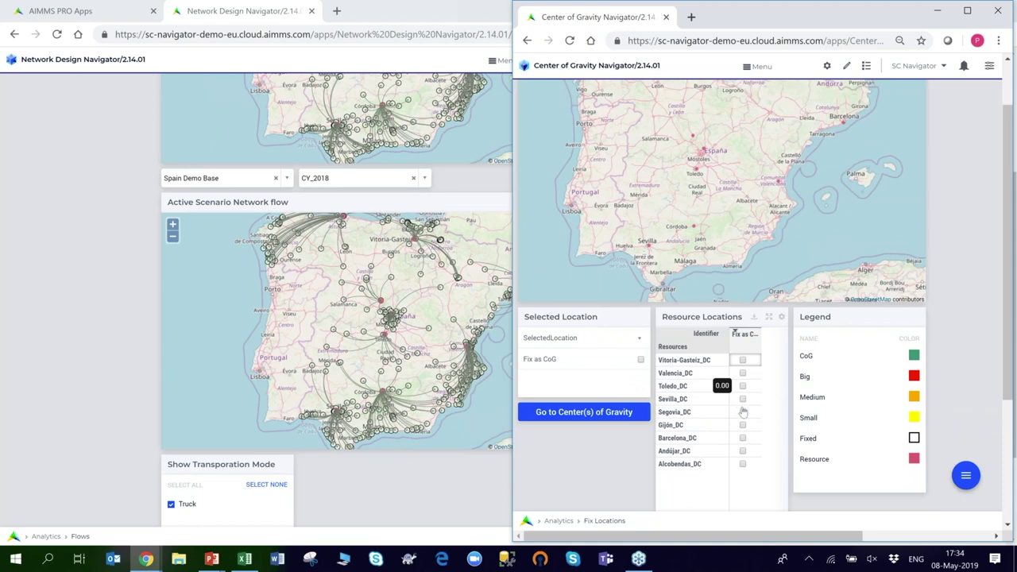
# - Fix Segovia_DC, Alcobendas_DC and Toledo_DC as centers of gravity in the Resource Locations table
pyautogui.click(741, 413)
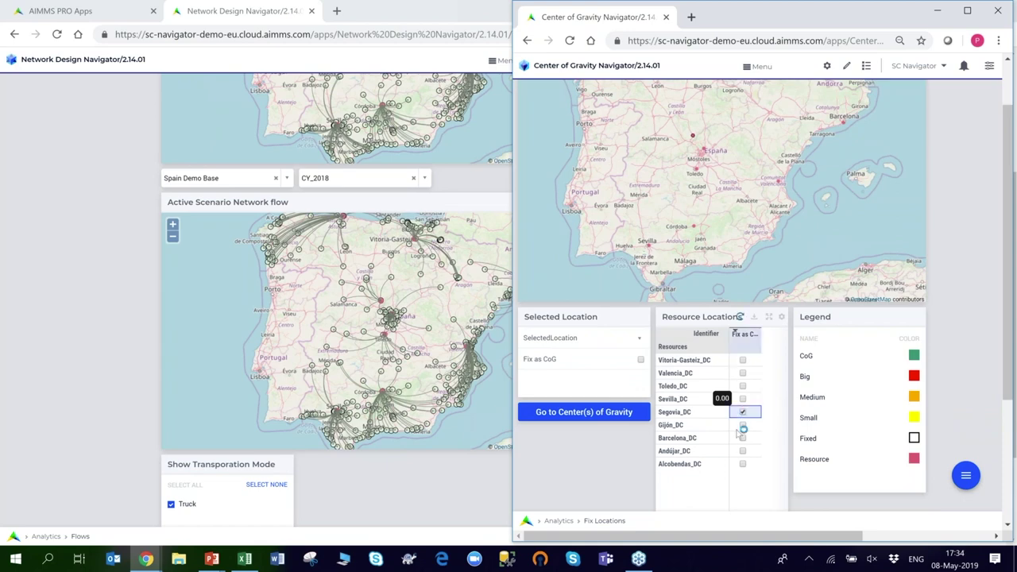
pyautogui.click(742, 465)
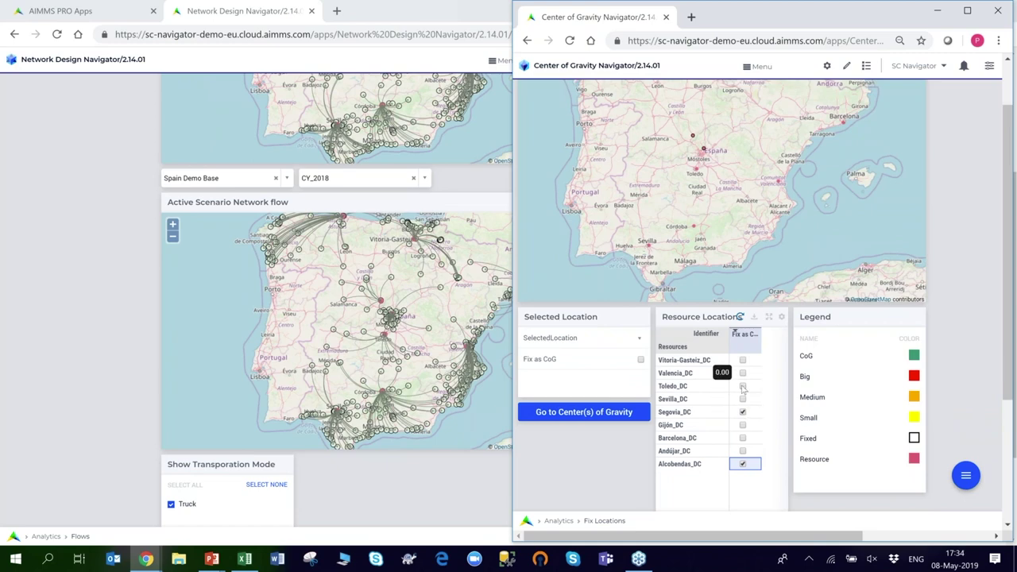
pyautogui.click(743, 388)
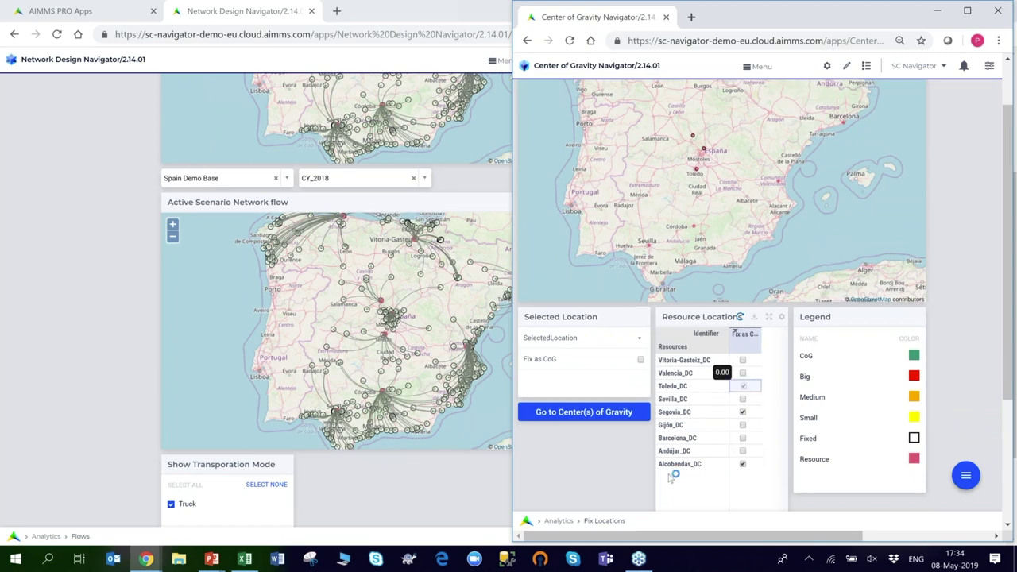
# - Return to the Center(s) of Gravity page and solve the Multiple DCs Scenario for 9 centers with the fixed locations
pyautogui.click(583, 413)
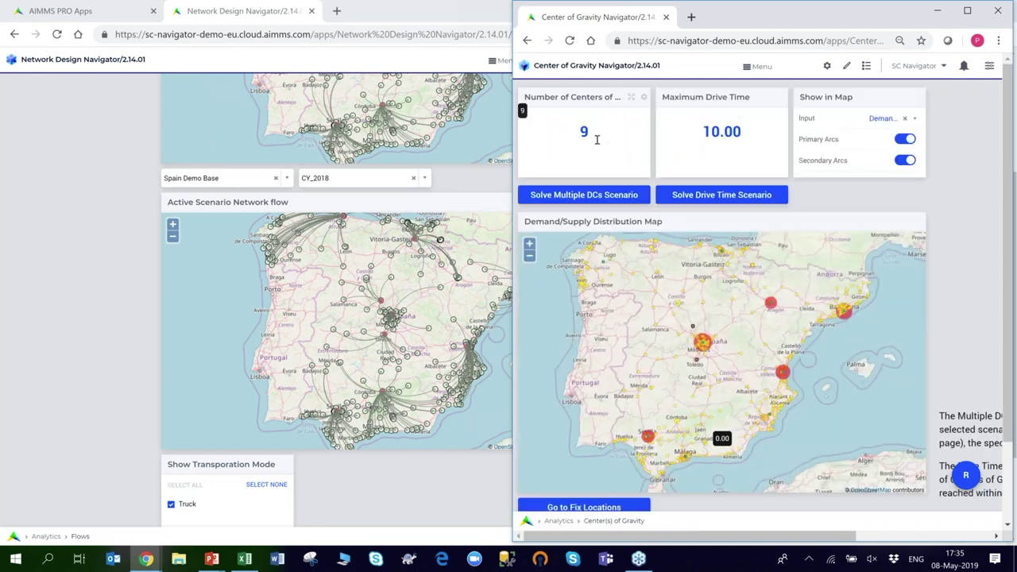
pyautogui.click(597, 136)
pyautogui.click(575, 197)
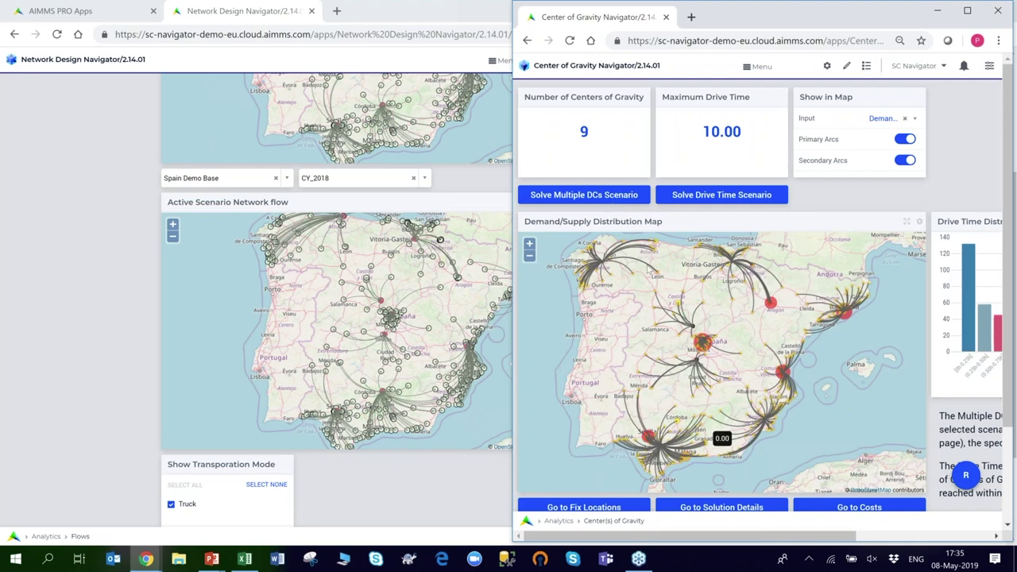
# - Switch to the Network Design Navigator window and examine the northern Spain flows around Oviedo on the Spain Demo Base map
pyautogui.moveTo(613, 262)
pyautogui.click(354, 249)
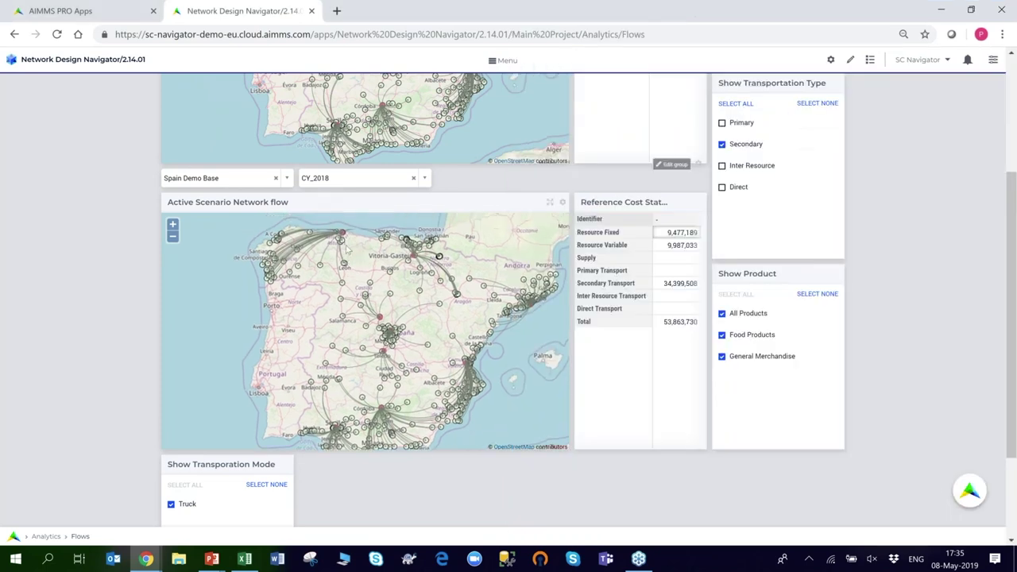
pyautogui.moveTo(344, 236)
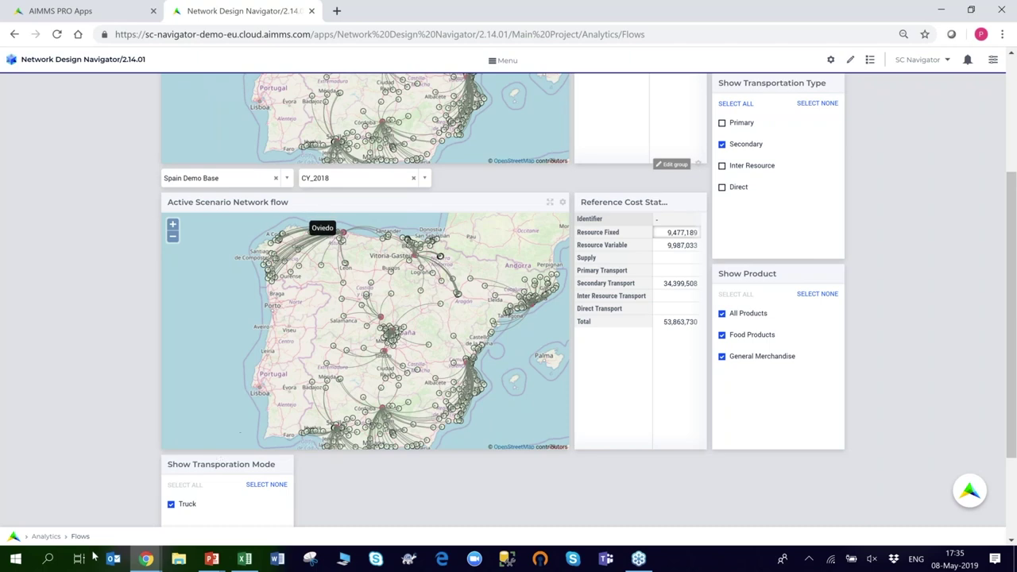
# - Switch back to the Center of Gravity Navigator, set the Number of Centers of Gravity to 12 and solve the Multiple DCs Scenario
pyautogui.moveTo(146, 559)
pyautogui.click(213, 537)
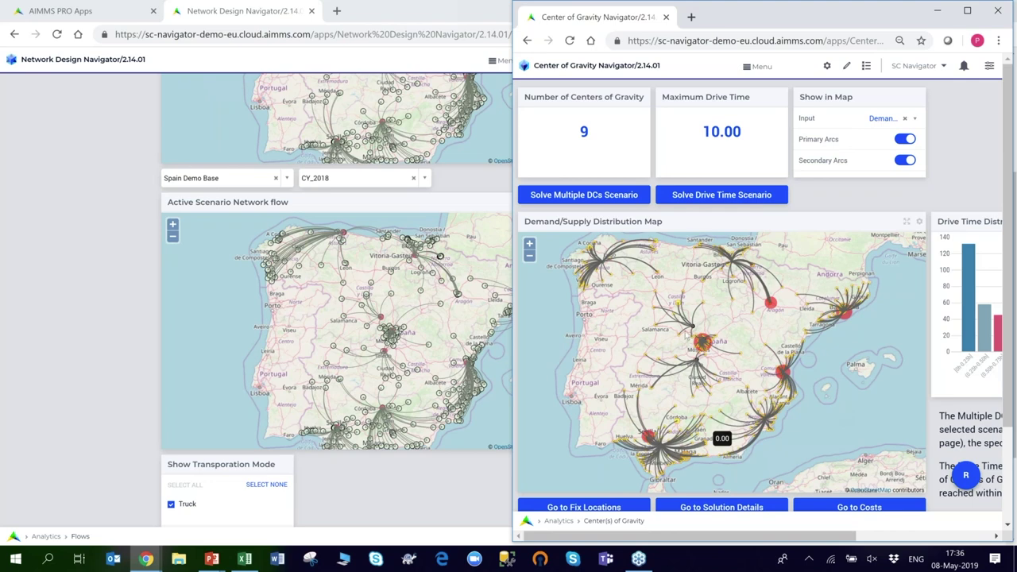
pyautogui.click(590, 131)
pyautogui.write('12')
pyautogui.click(581, 198)
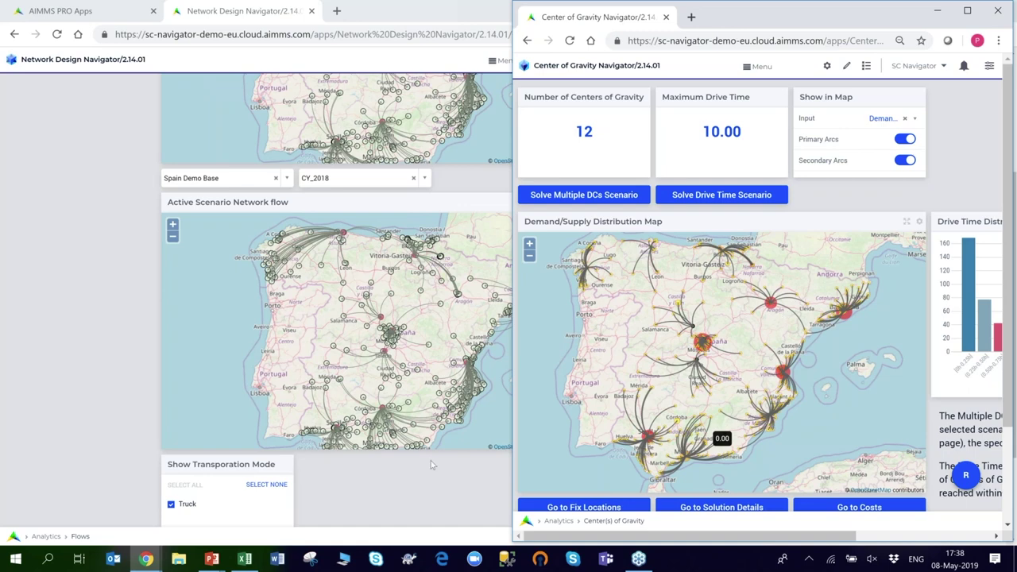
# - Switch to the Spain Demo Data Rev2 workbook in Excel and examine the product descriptions and the Customer Product Data sheet
pyautogui.moveTo(244, 561)
pyautogui.click(246, 501)
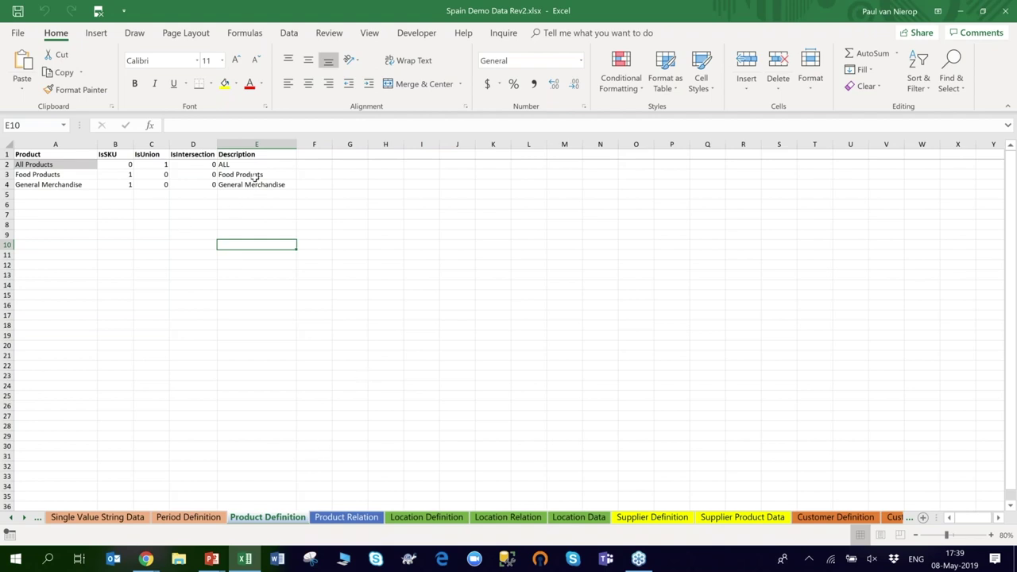
pyautogui.moveTo(256, 176); pyautogui.dragTo(257, 186)
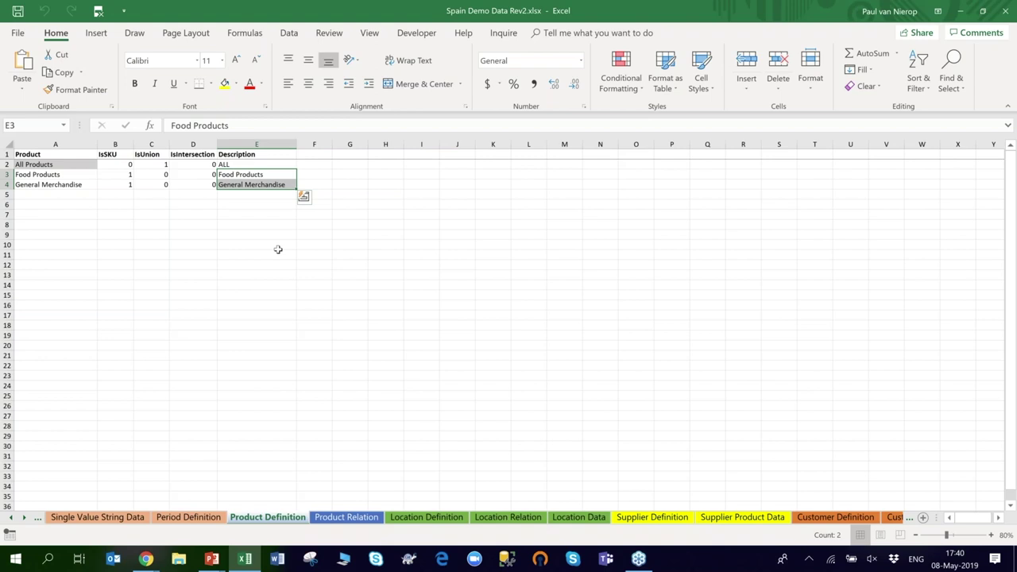
pyautogui.press('Escape')
pyautogui.click(893, 518)
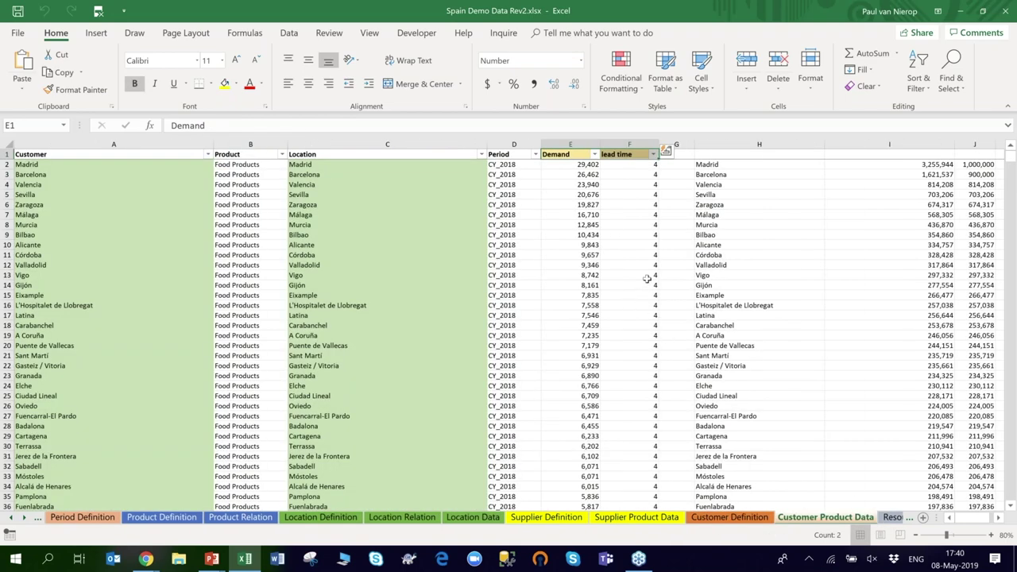
# - Review the demand, period and location entries of the Córdoba row on the Customer Product Data sheet
pyautogui.click(578, 255)
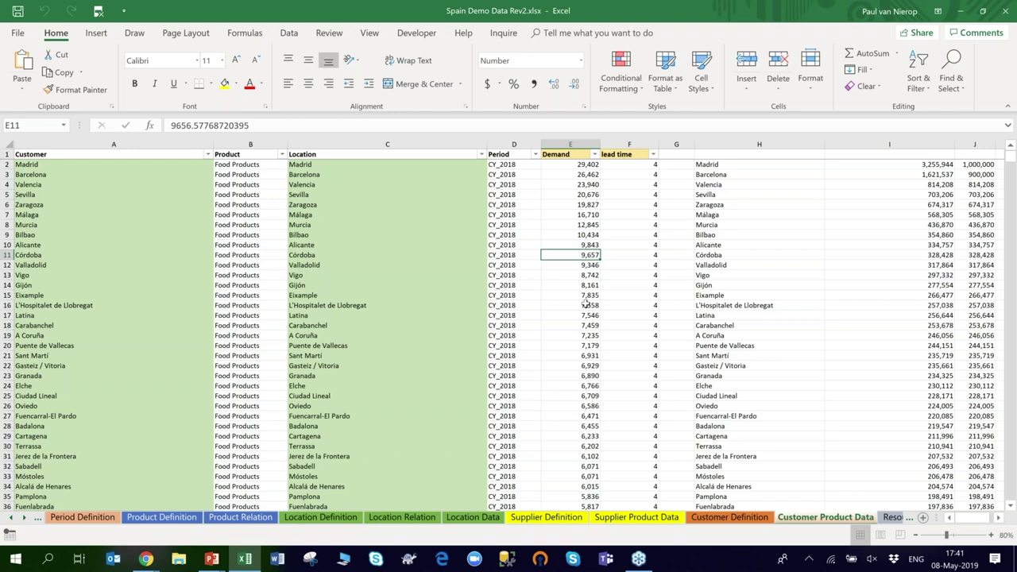
pyautogui.press('Left')
pyautogui.press('Left')
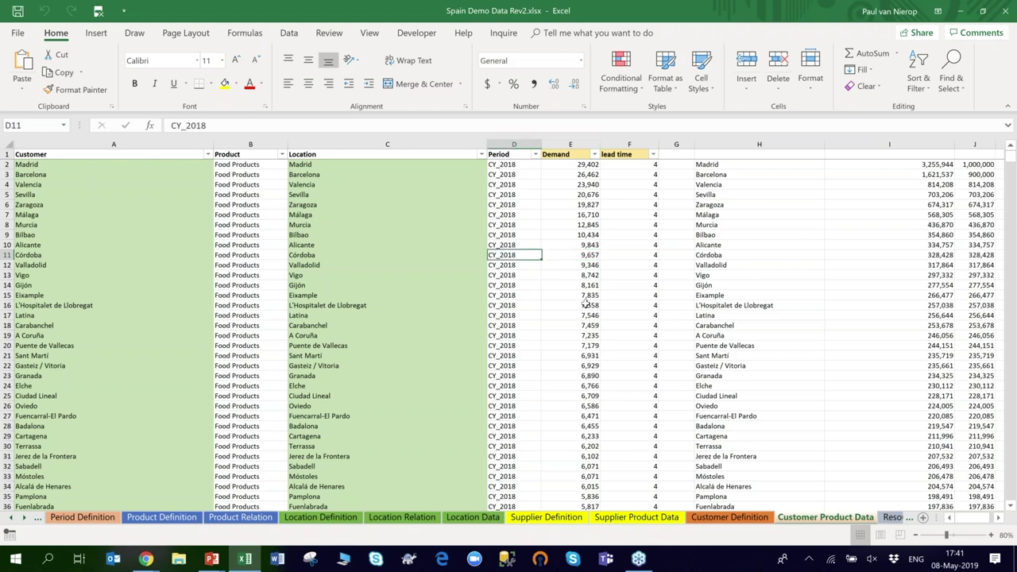
pyautogui.press('Right')
pyautogui.press('Right')
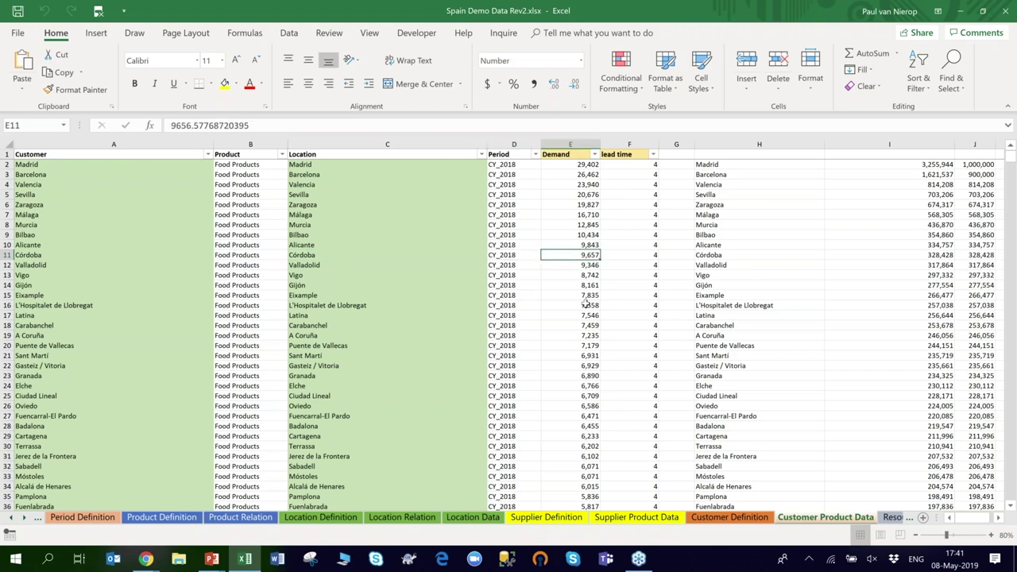
pyautogui.press('Left')
pyautogui.press('Left')
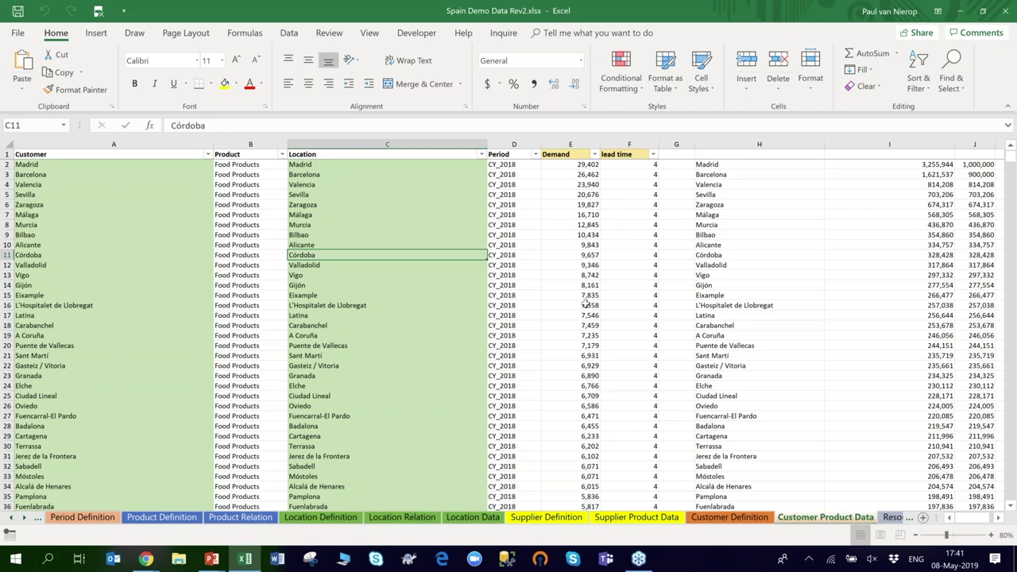
# - Open the Location Data sheet and highlight the latitude and longitude values for the customer locations Córdoba through Eixample
pyautogui.click(474, 519)
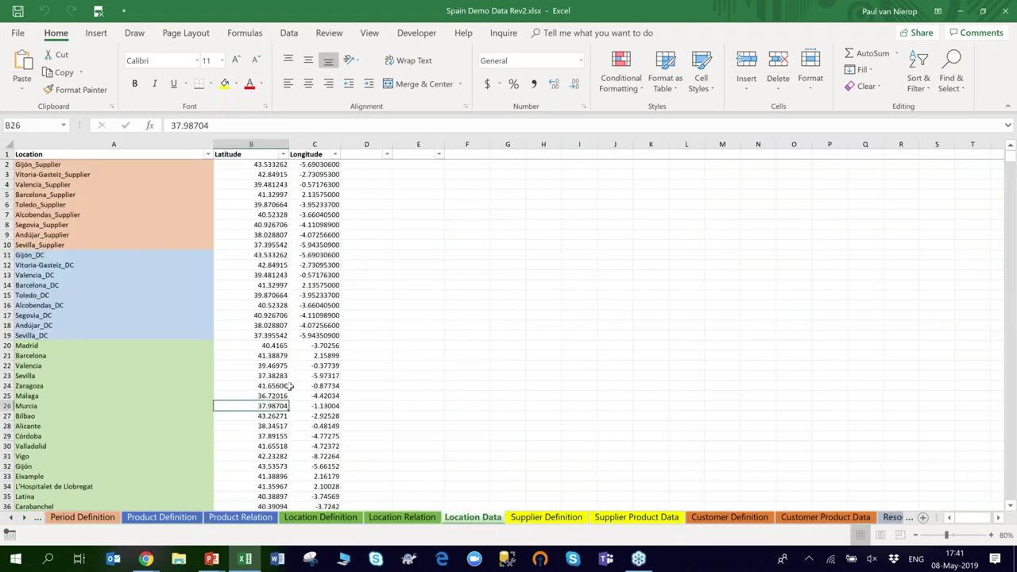
pyautogui.scroll(-1, 291, 386)
pyautogui.scroll(-1, 291, 385)
pyautogui.moveTo(288, 376); pyautogui.dragTo(302, 415)
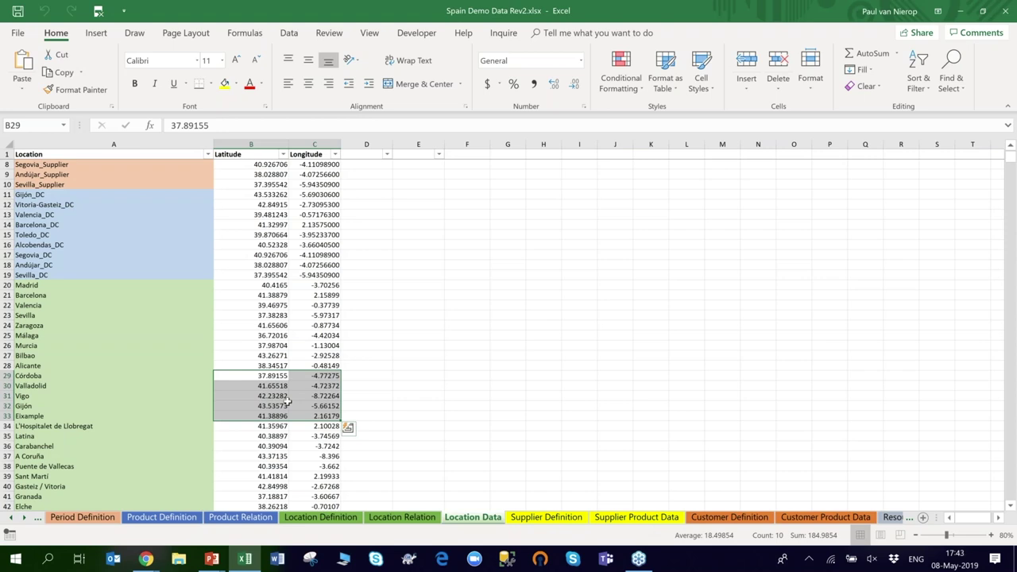
# - Open the Resource Data sheet and highlight the Throughput Capacity values of all the DCs, from Gijón_DC to Sevilla_DC
pyautogui.click(24, 518)
pyautogui.click(24, 517)
pyautogui.click(24, 518)
pyautogui.click(617, 517)
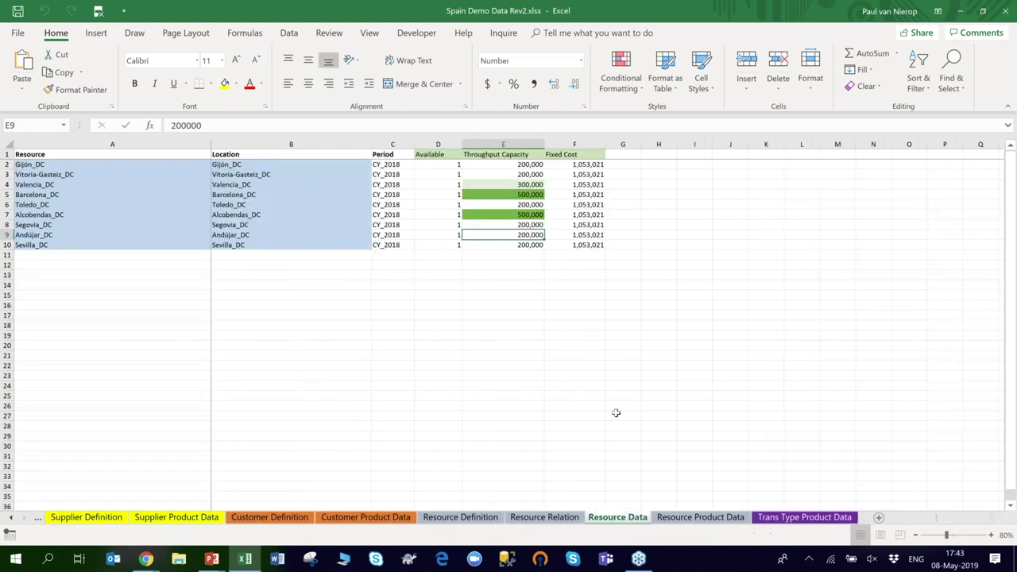
pyautogui.moveTo(513, 164); pyautogui.dragTo(509, 235)
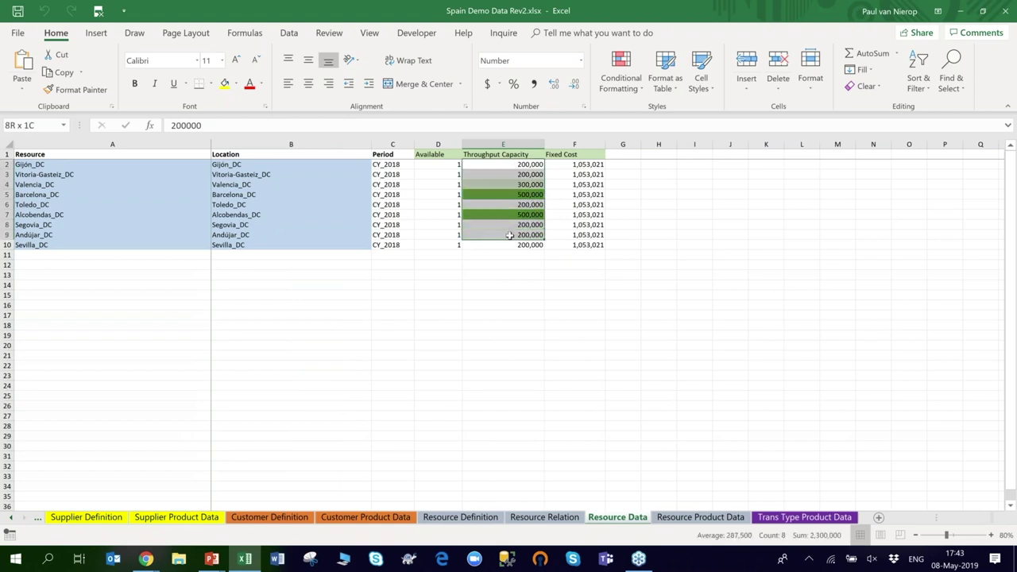
pyautogui.moveTo(509, 235); pyautogui.dragTo(511, 246)
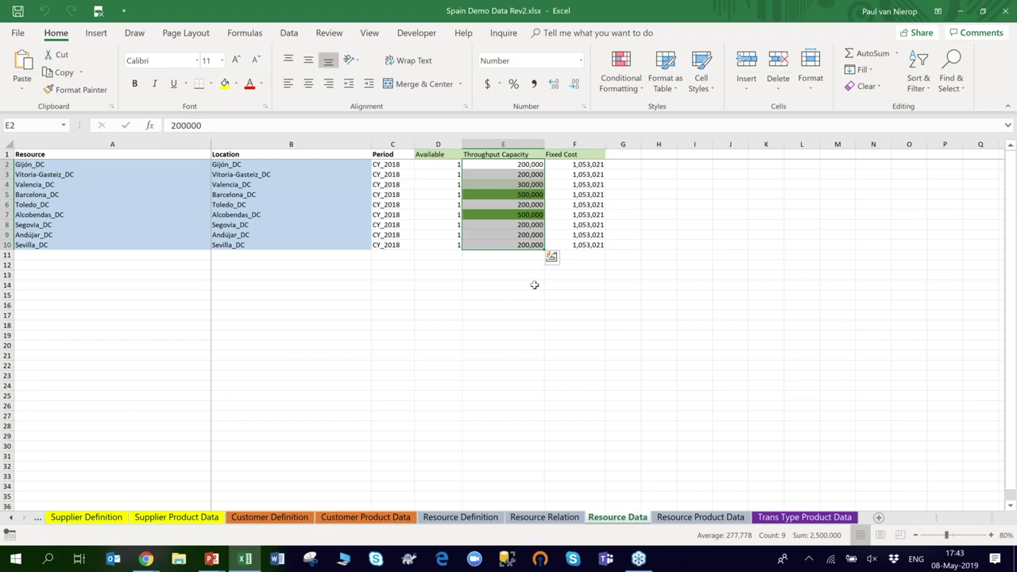
# - On the Trans Type Product Data sheet, examine the Truck row from DC to DEMAND CITY and its cost per distance unit
pyautogui.click(805, 519)
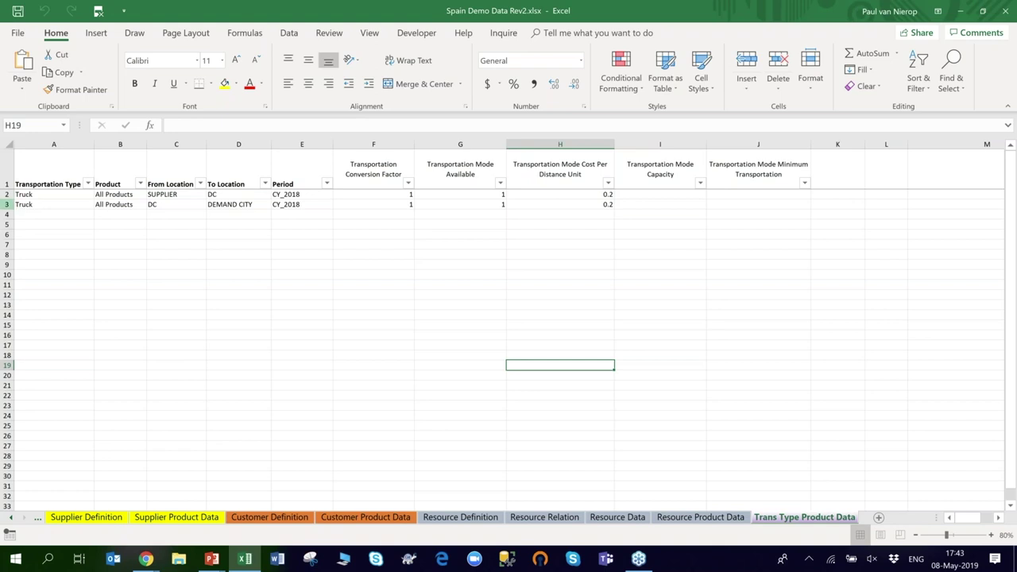
pyautogui.click(6, 204)
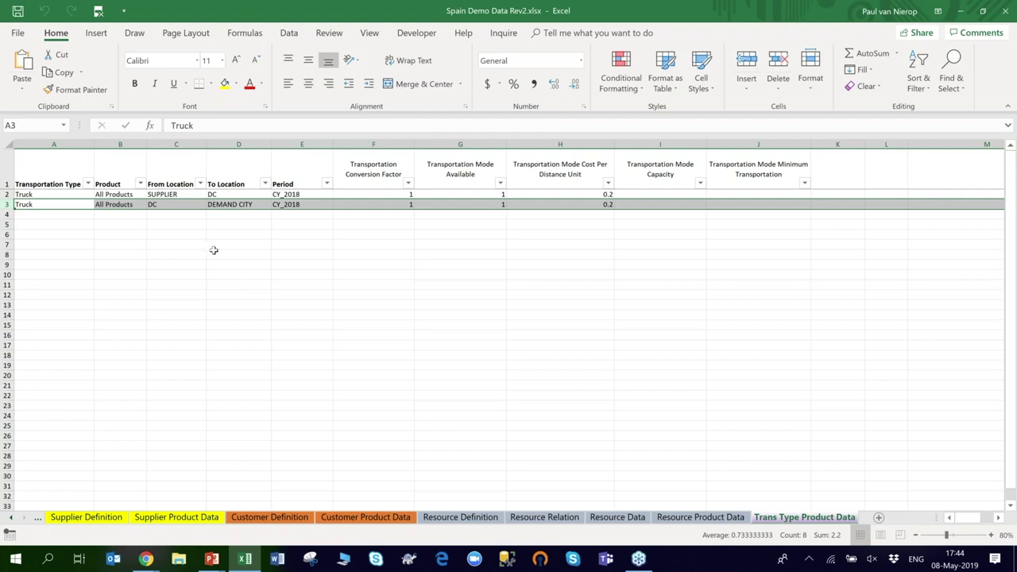
pyautogui.click(163, 205)
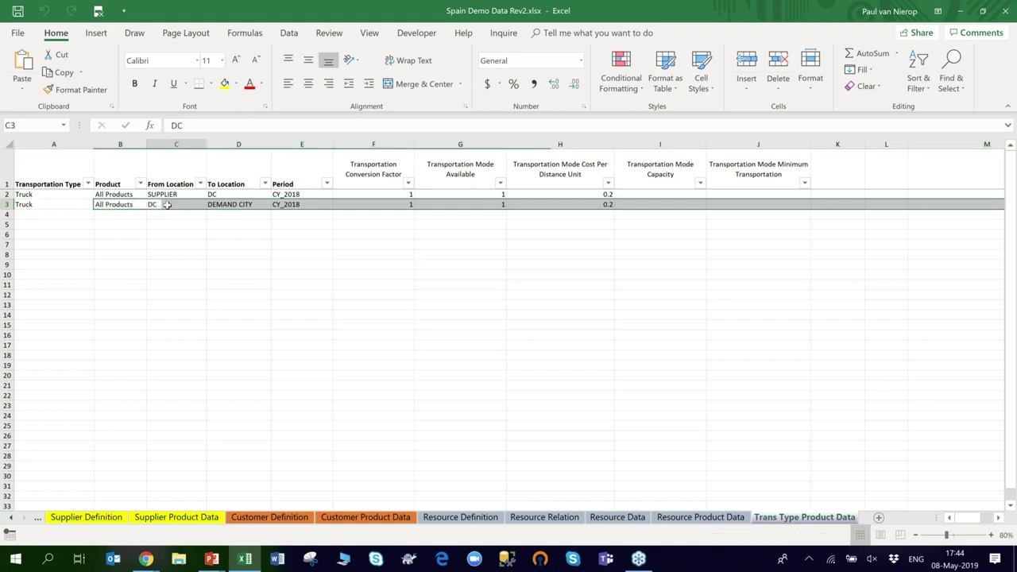
pyautogui.click(238, 205)
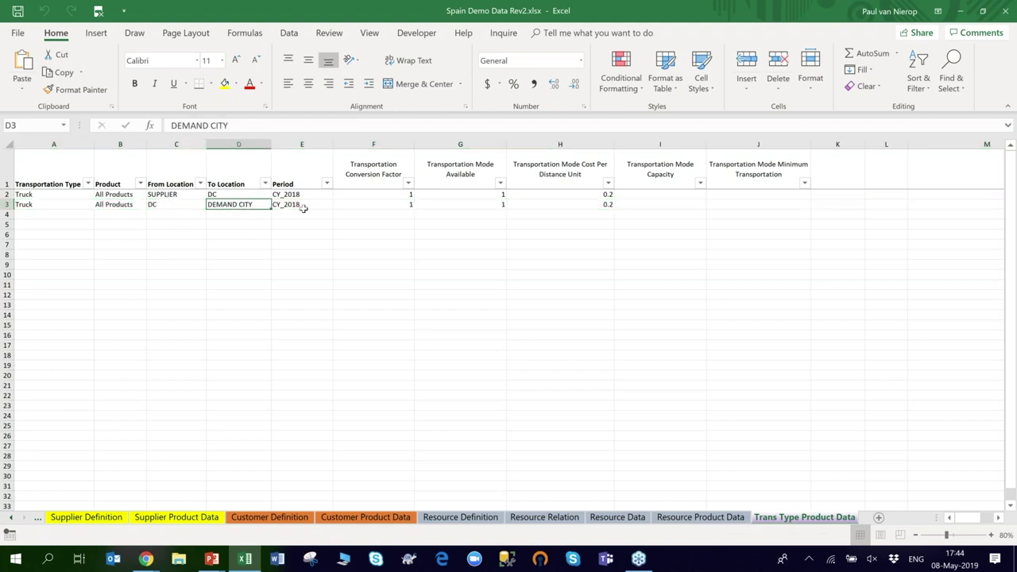
pyautogui.moveTo(164, 204); pyautogui.dragTo(217, 206)
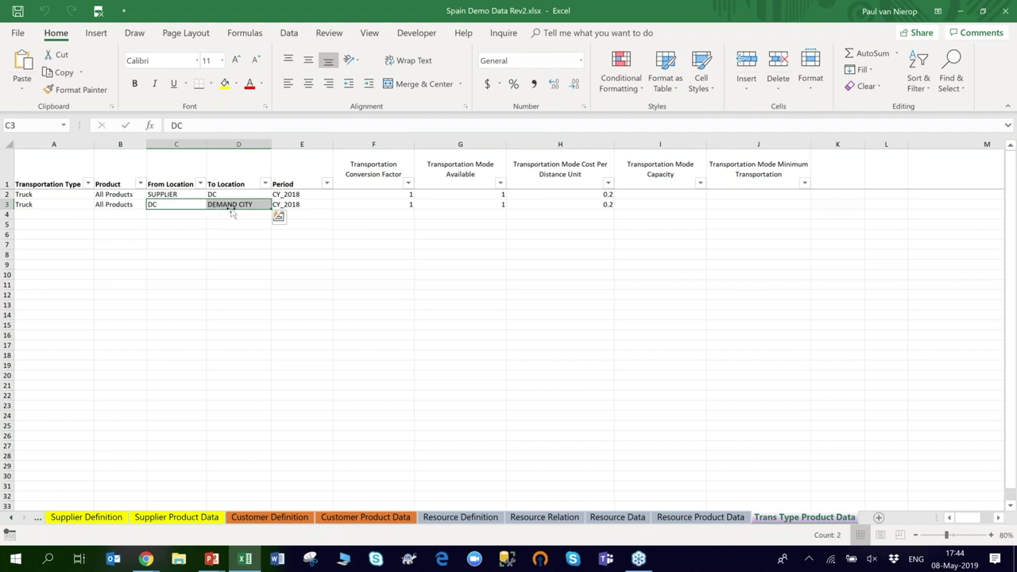
pyautogui.click(570, 205)
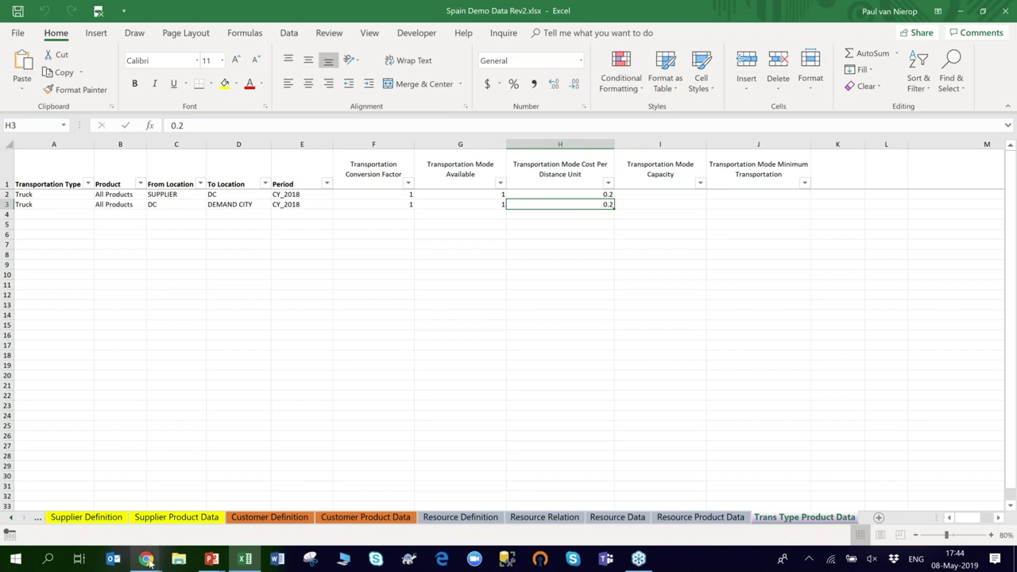
# - Switch to the Network Design Navigator in Chrome and review the network flow maps and cost statements on the Flows page
pyautogui.moveTo(146, 558)
pyautogui.click(107, 491)
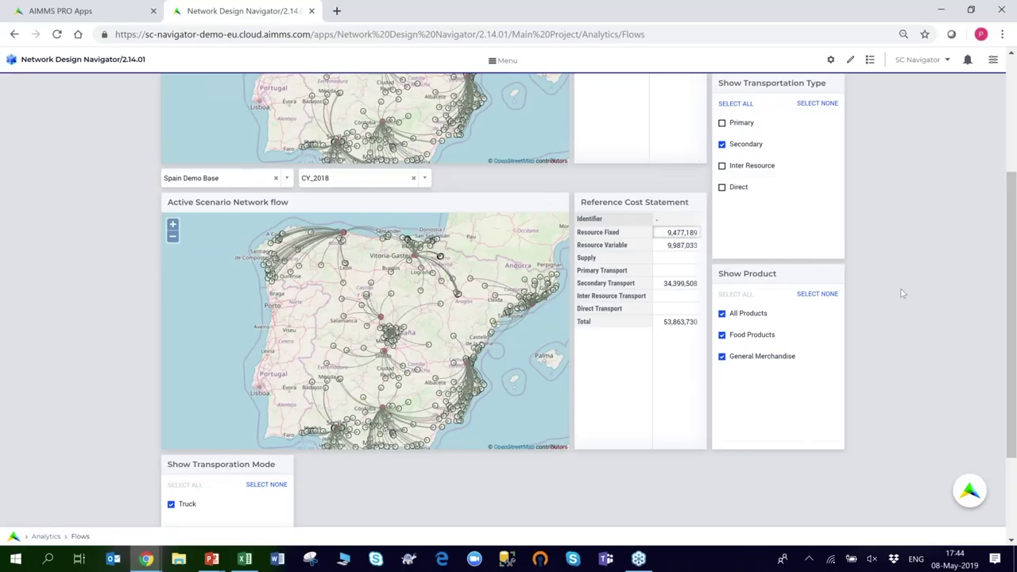
pyautogui.scroll(2, 905, 291)
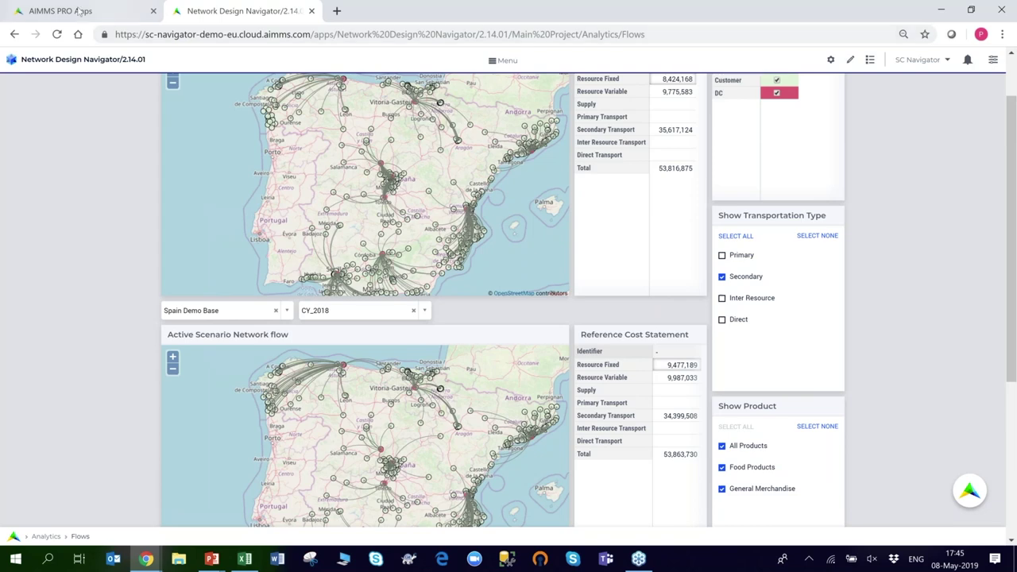
# - Switch to the PowerPoint slide show and advance to the Questions slide
pyautogui.hotkey('alt', 'Tab')
pyautogui.hotkey('alt', 'Tab')
pyautogui.hotkey('alt', 'Tab')
pyautogui.click(503, 259)
pyautogui.press('Right')
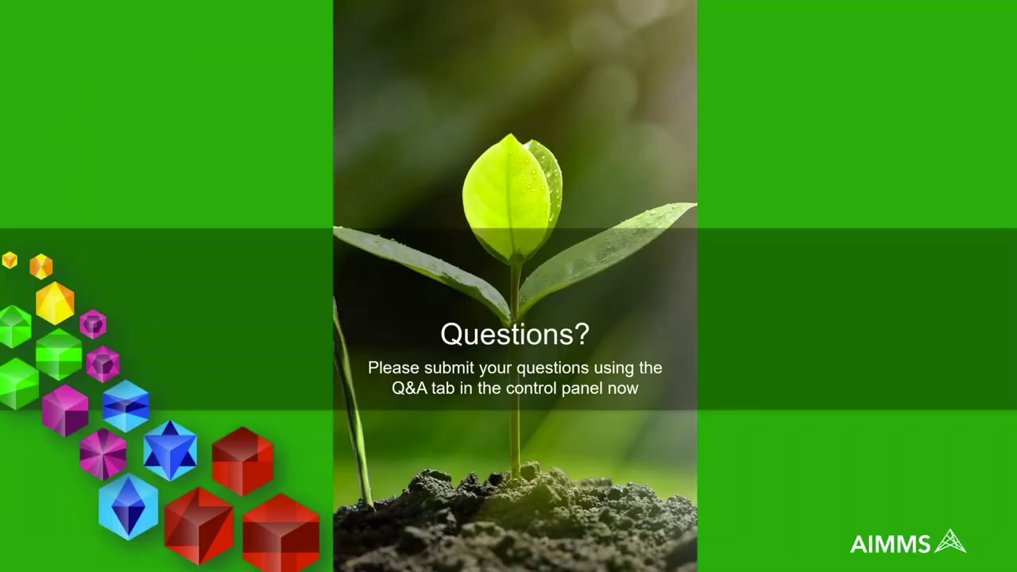